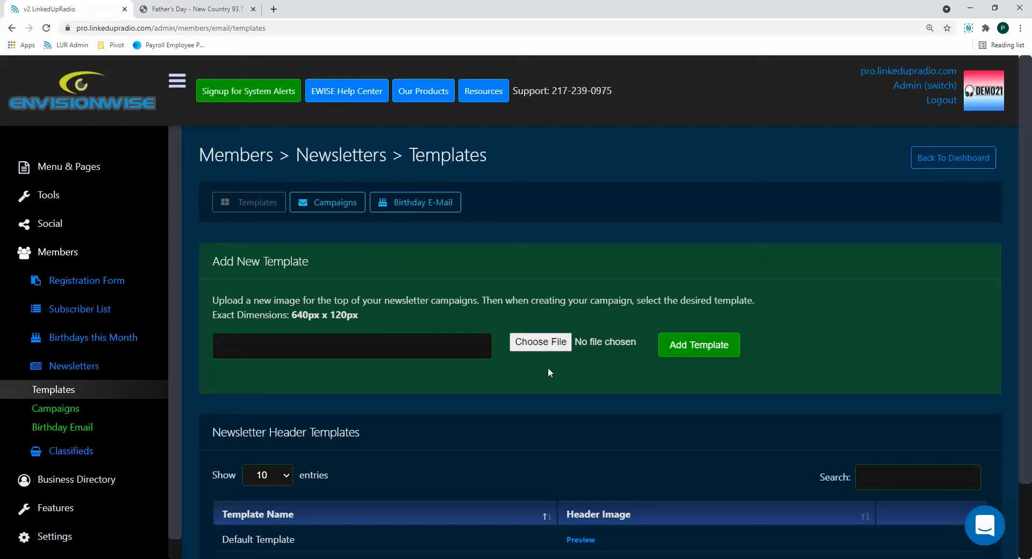
# - Preview the header image of the Default Template in the newsletter header templates and close the preview
pyautogui.moveTo(288, 316); pyautogui.dragTo(372, 320)
pyautogui.click(463, 307)
pyautogui.scroll(-3, 430, 349)
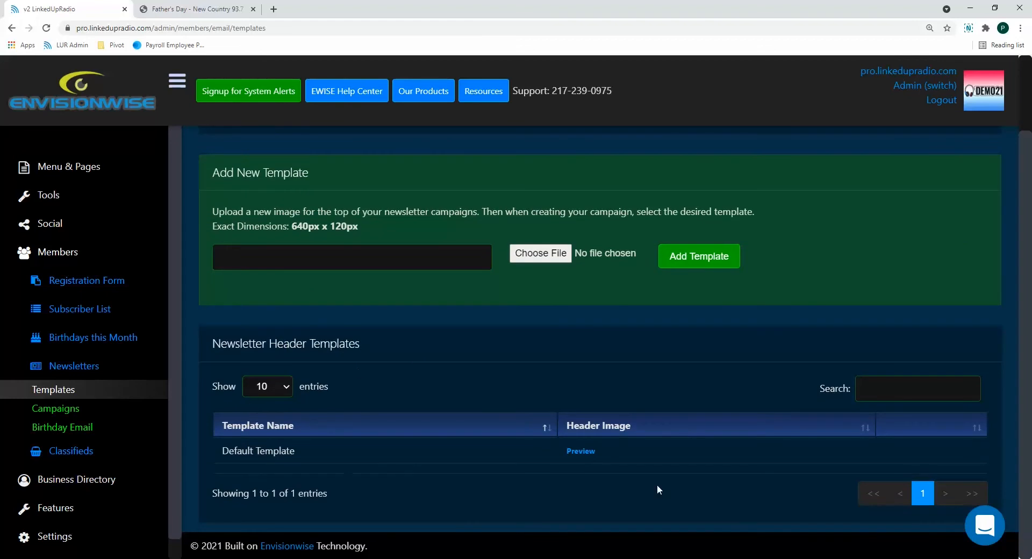
pyautogui.click(584, 451)
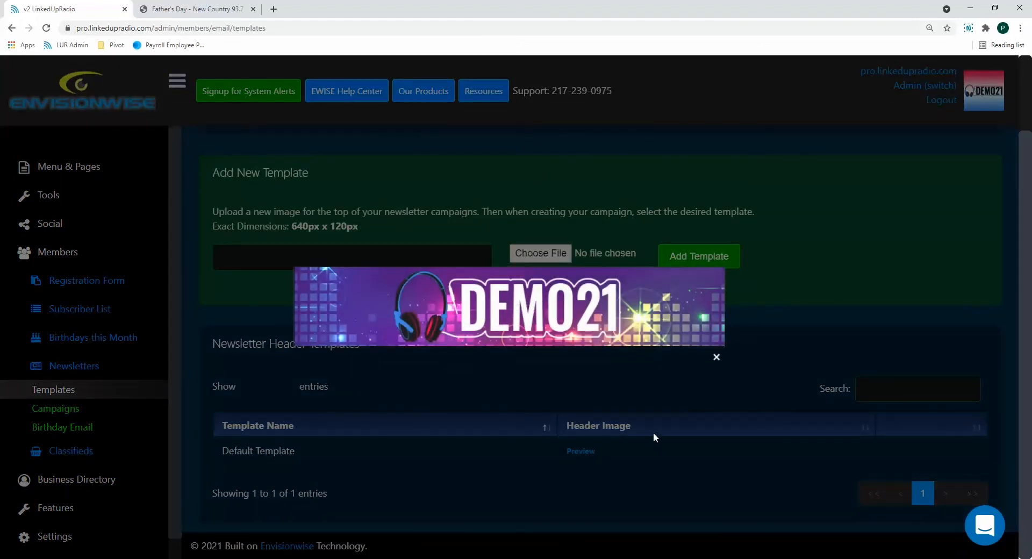
pyautogui.click(717, 359)
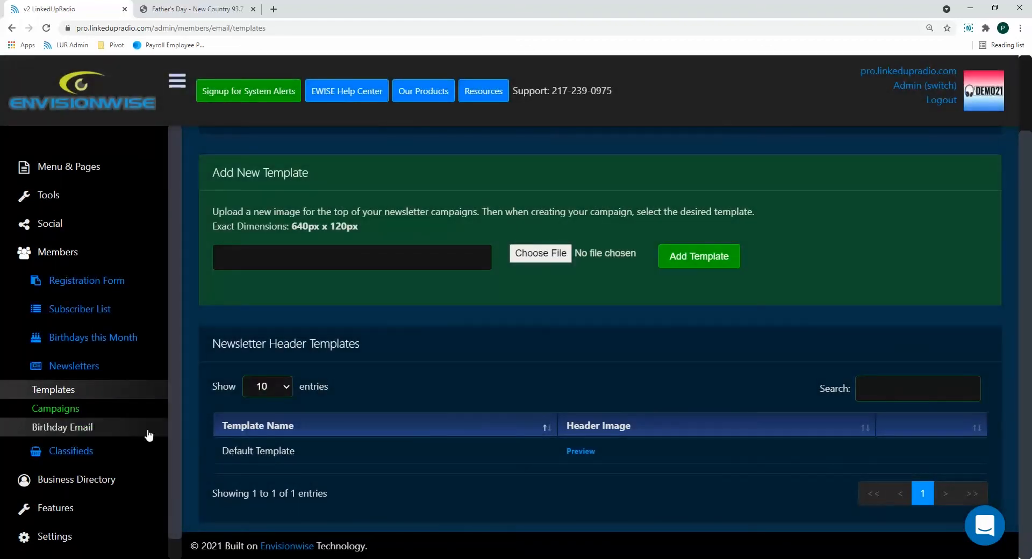
# - Open the Cool Car Contest Newsletter campaign and choose Default Template as its content template
pyautogui.click(118, 415)
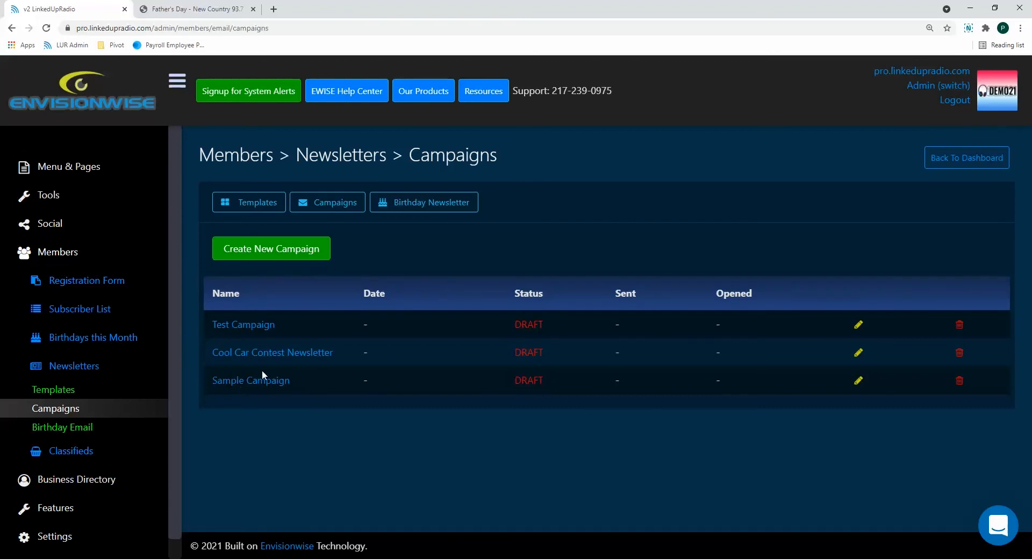
pyautogui.click(279, 356)
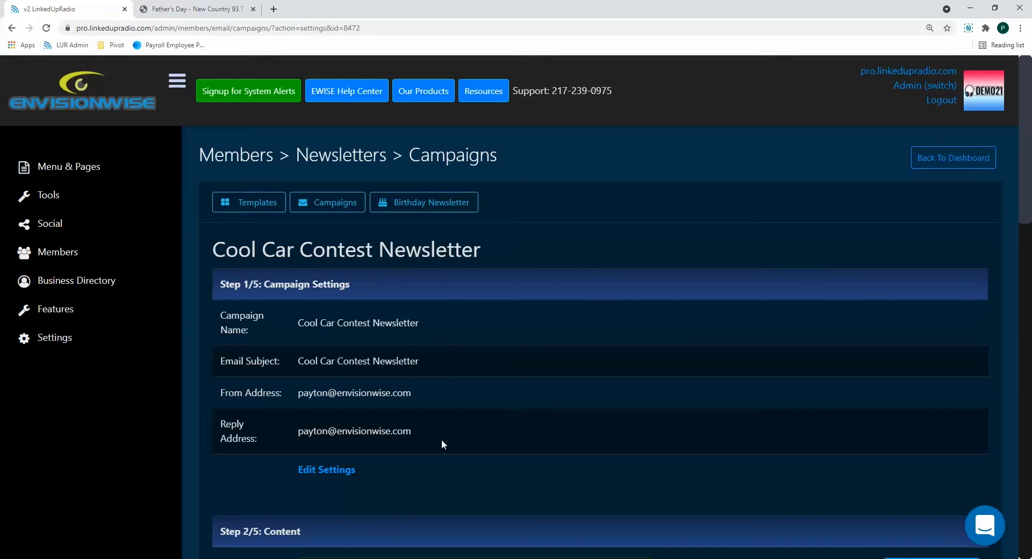
pyautogui.scroll(-5, 474, 428)
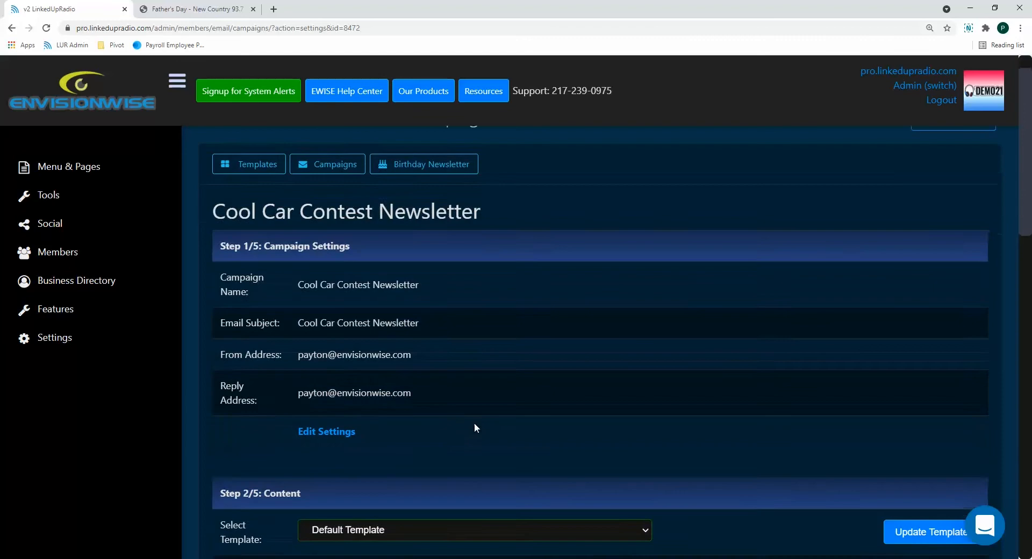
pyautogui.scroll(-1, 474, 418)
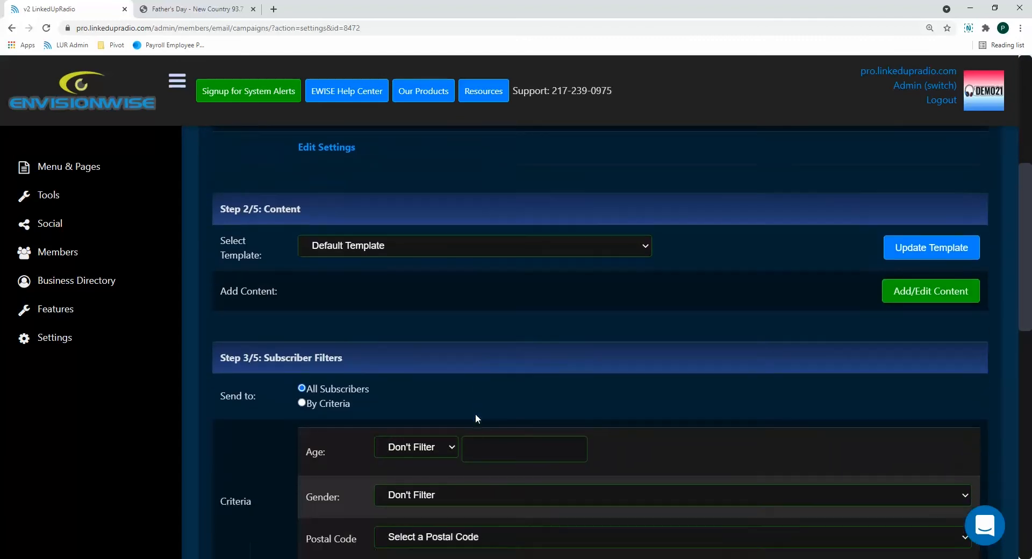
pyautogui.click(383, 245)
pyautogui.click(384, 262)
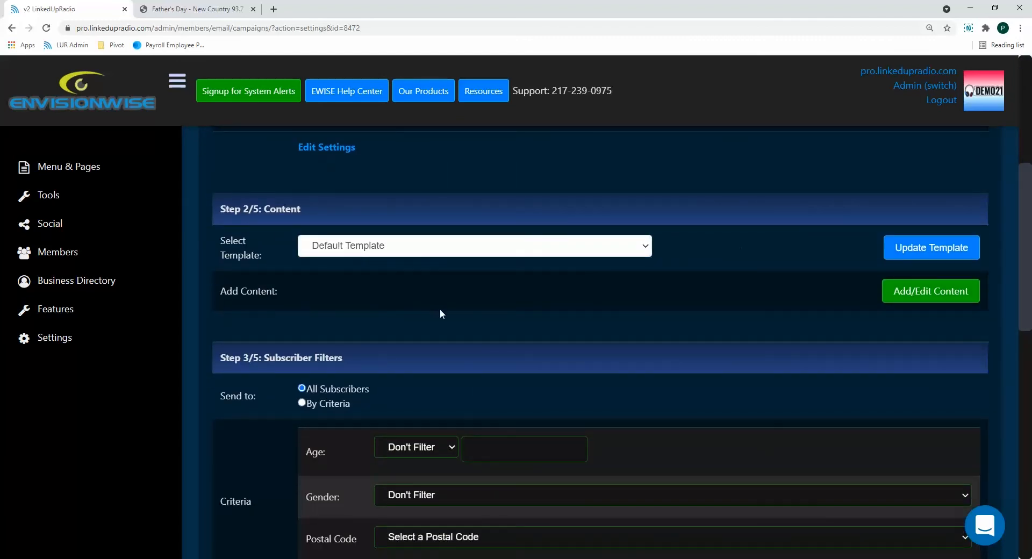
# - Open the campaign's content, examine the Coolest Car Contest Submissions item and its custom fields, and return to the item list
pyautogui.click(896, 293)
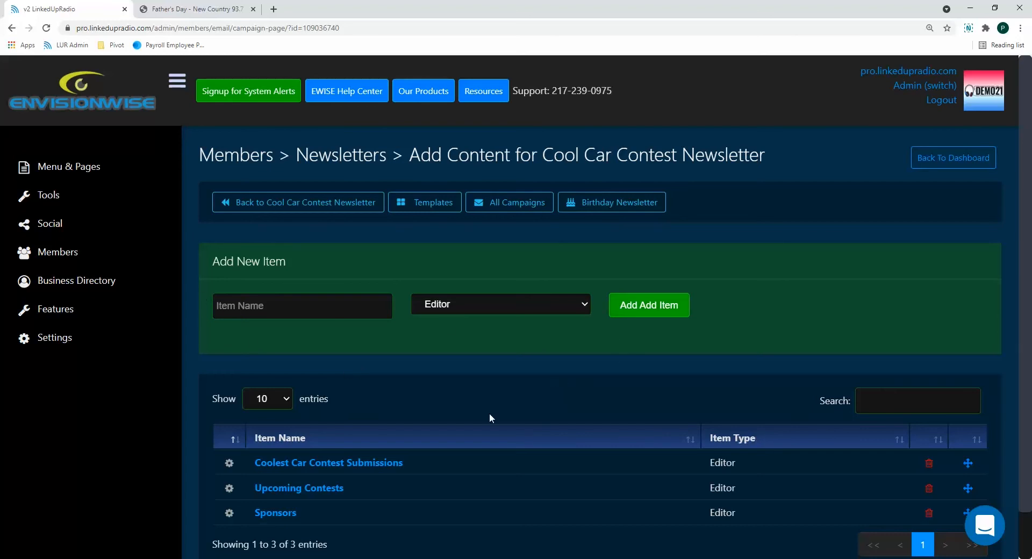
pyautogui.scroll(-1, 490, 414)
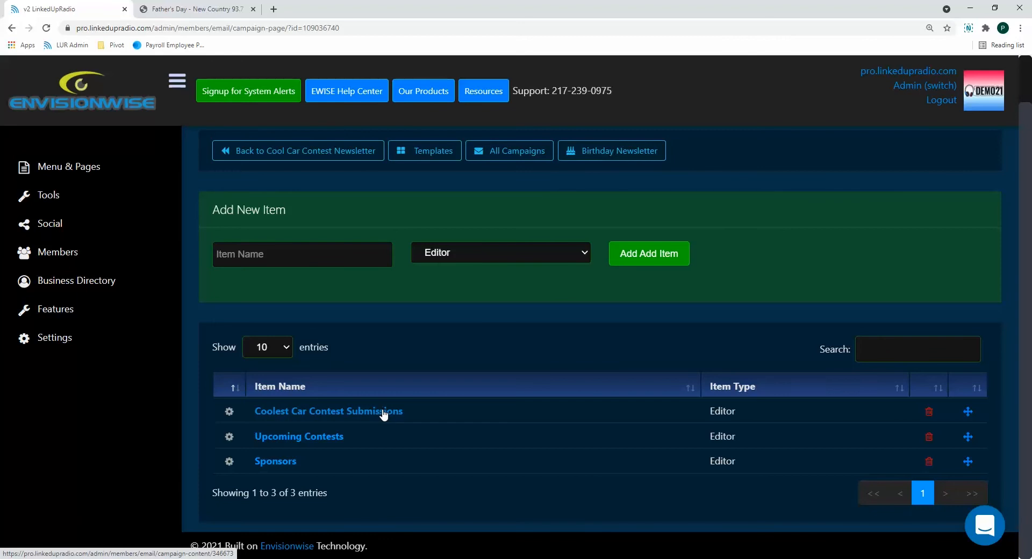
pyautogui.click(383, 411)
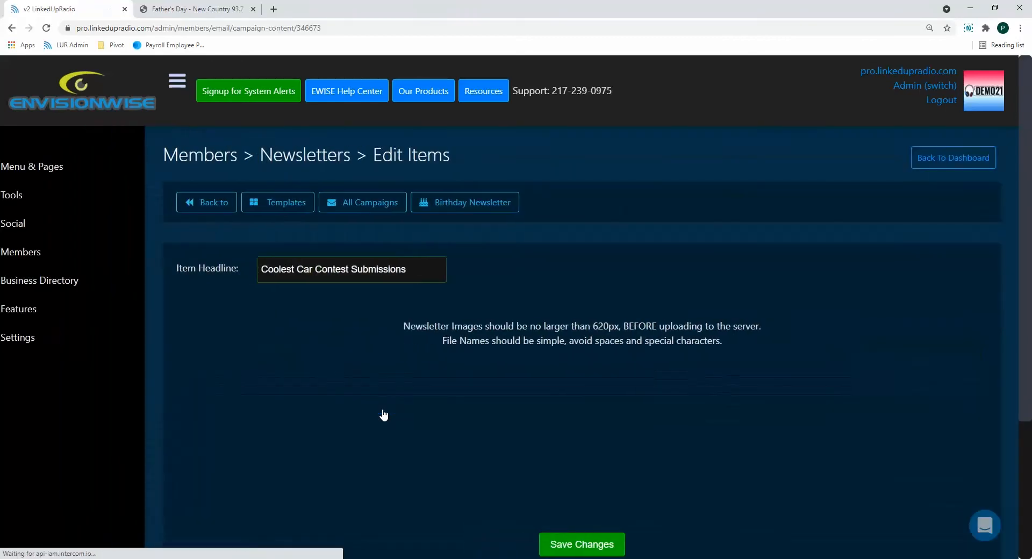
pyautogui.scroll(-3, 878, 333)
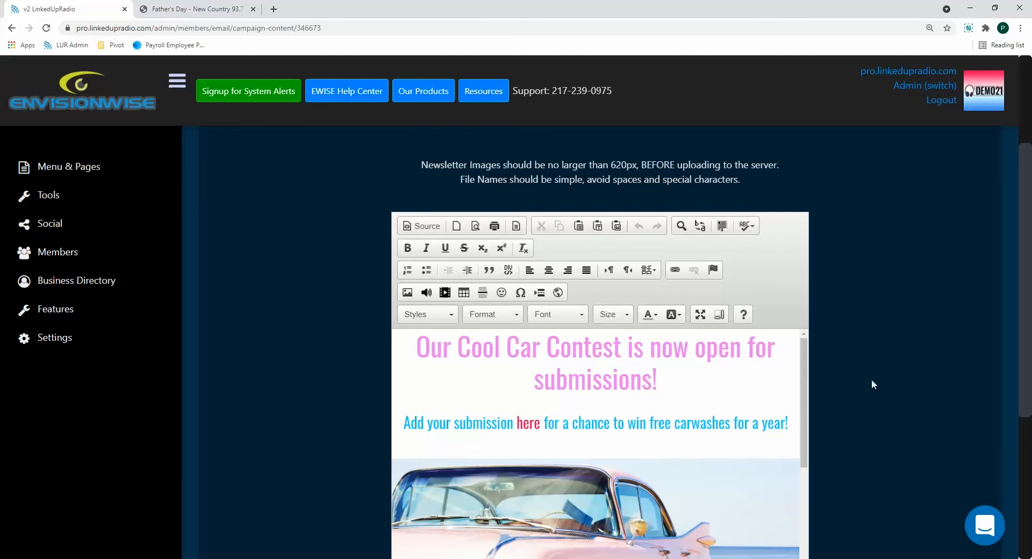
pyautogui.scroll(-3, 871, 379)
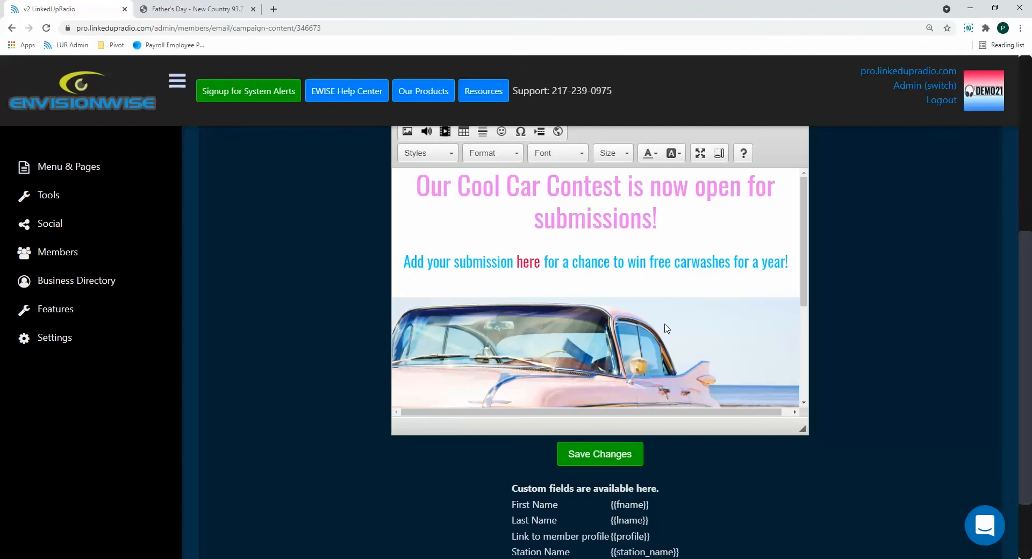
pyautogui.scroll(-2, 667, 328)
pyautogui.scroll(-1, 666, 327)
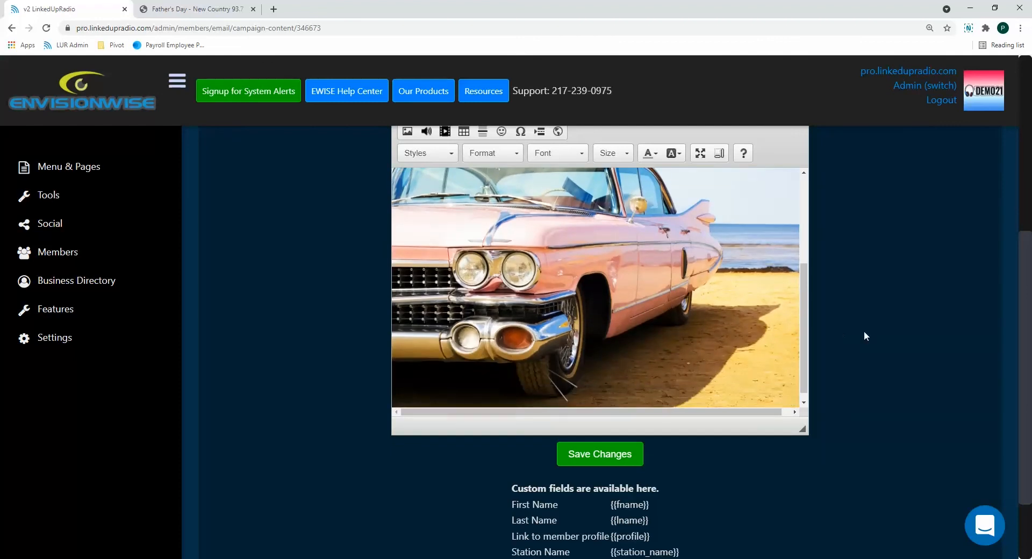
pyautogui.scroll(-2, 896, 344)
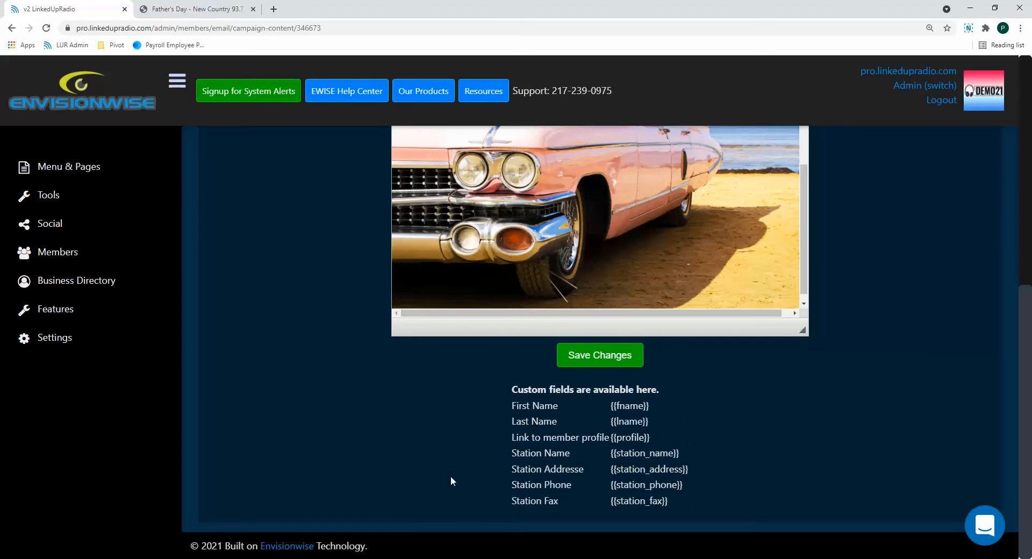
pyautogui.scroll(10, 417, 437)
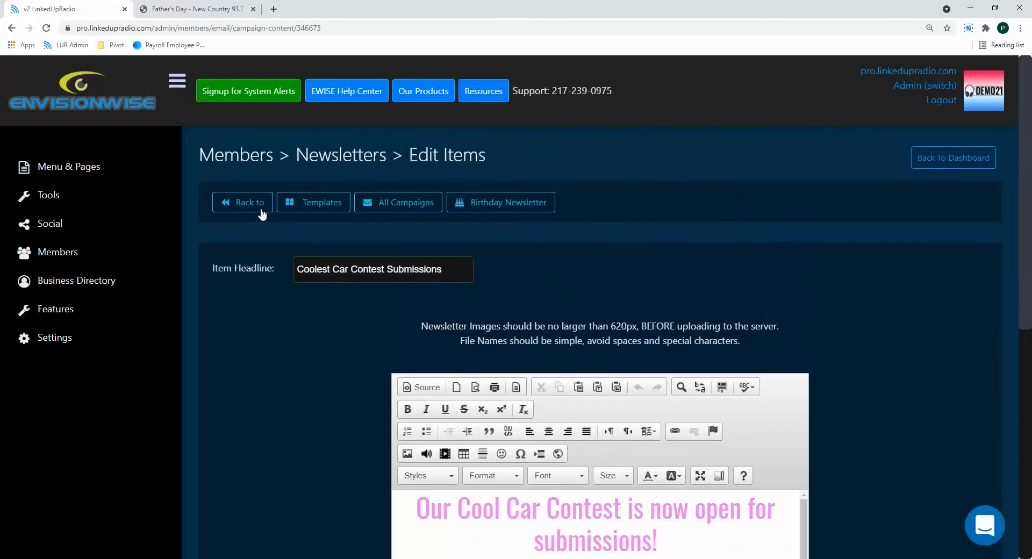
pyautogui.click(262, 213)
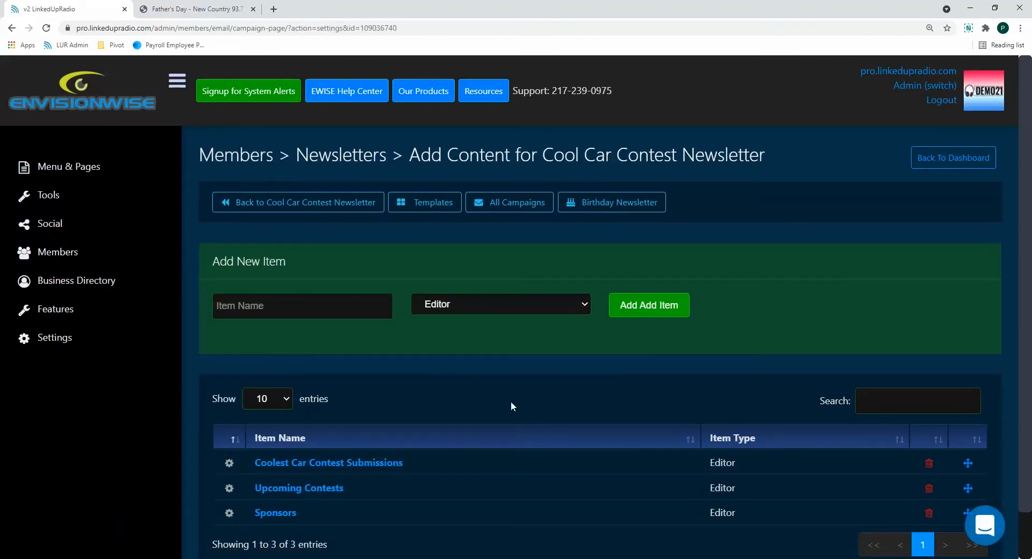
# - Review the contest list in the Upcoming Contests item and return to the newsletter's content items
pyautogui.scroll(-1, 520, 399)
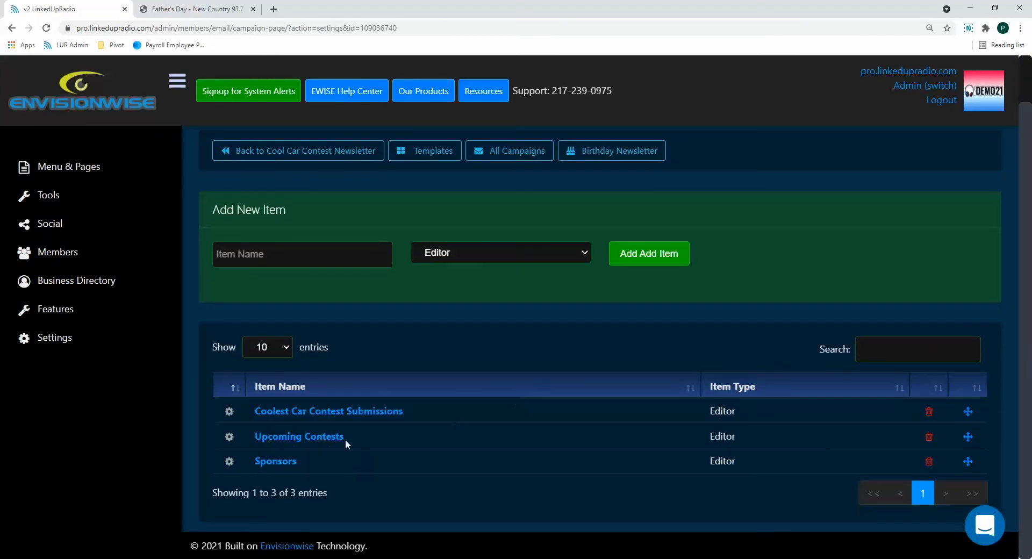
pyautogui.click(323, 439)
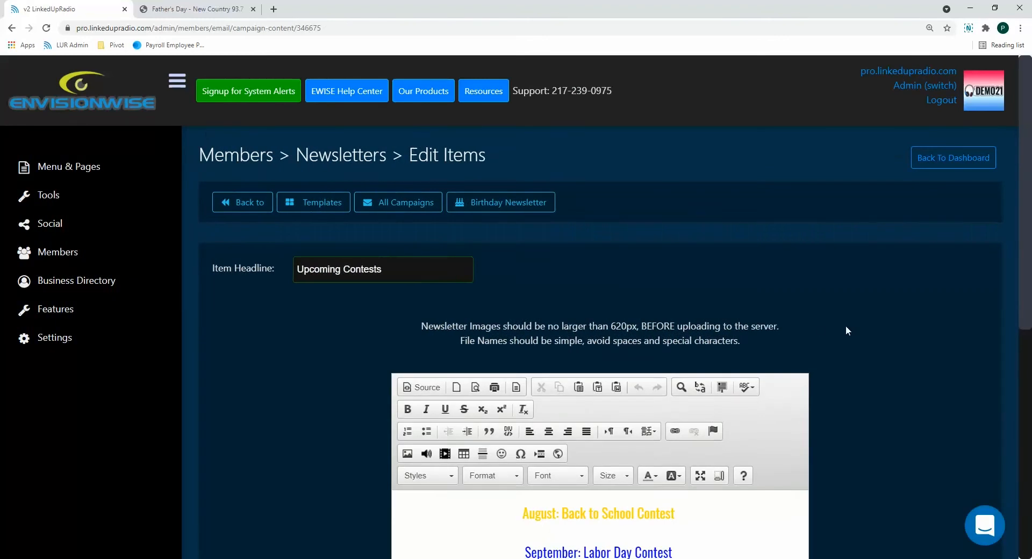
pyautogui.scroll(-3, 846, 328)
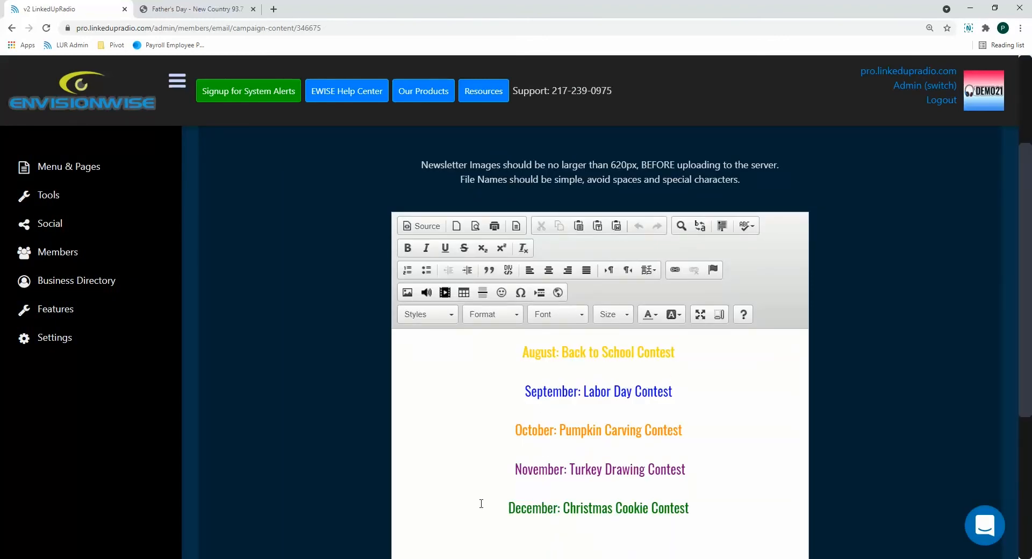
pyautogui.scroll(3, 482, 497)
pyautogui.click(250, 207)
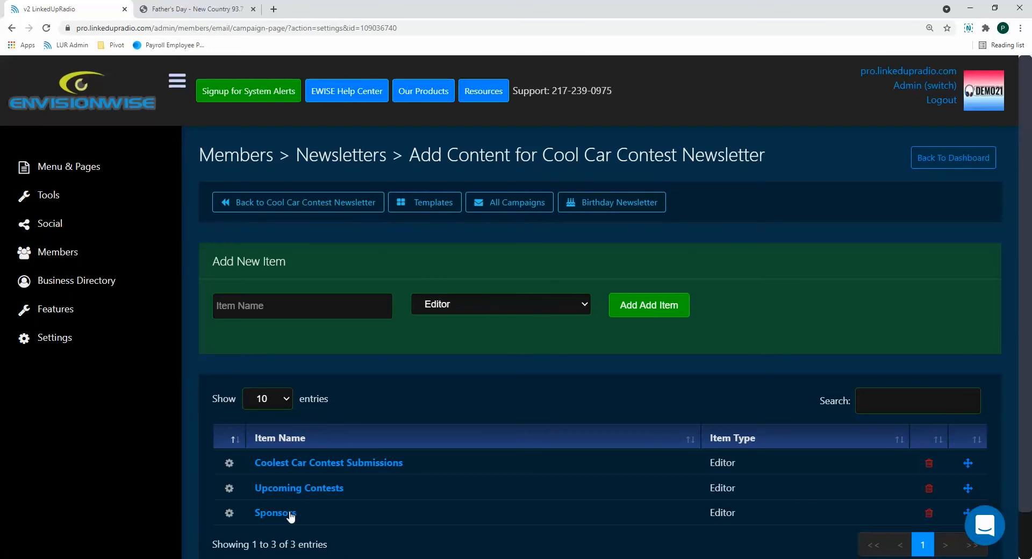
# - Review the advertisement images in the Sponsors item and return to the newsletter's content items
pyautogui.click(290, 514)
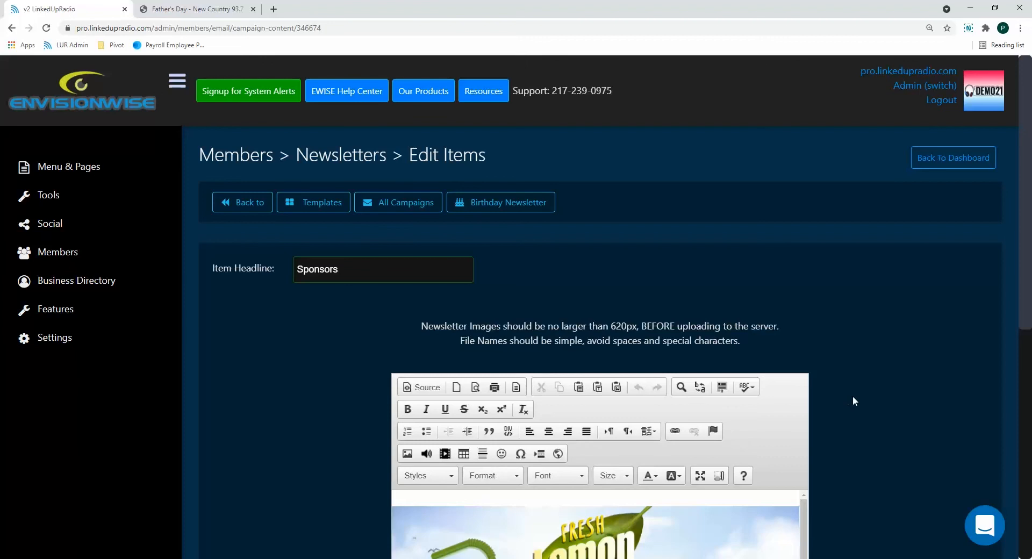
pyautogui.scroll(-5, 857, 400)
pyautogui.scroll(-10, 679, 344)
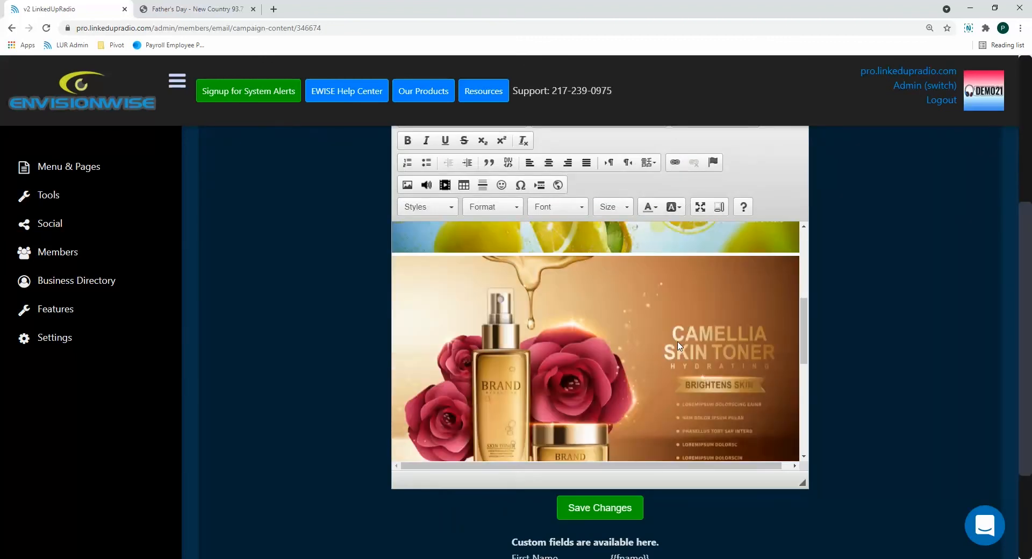
pyautogui.scroll(10, 675, 346)
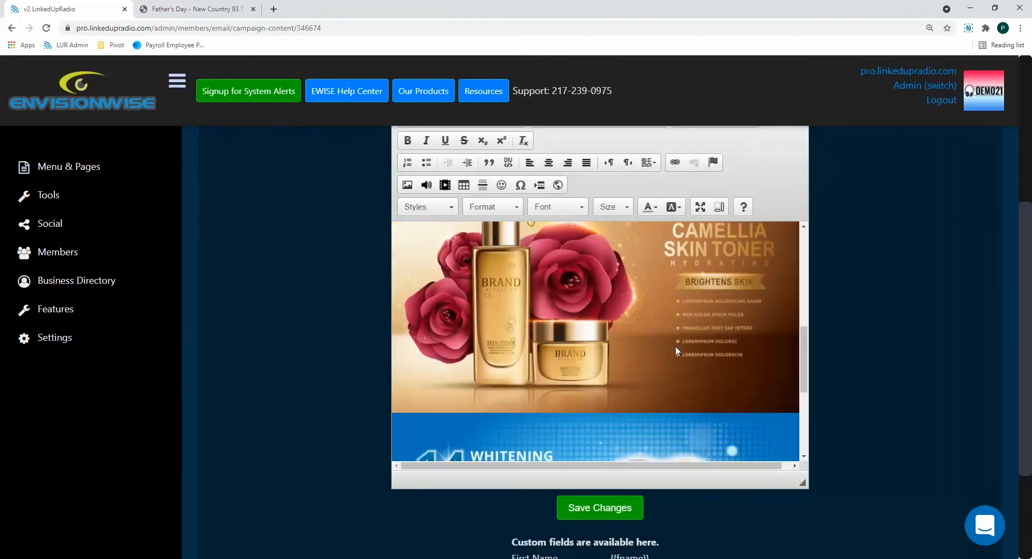
pyautogui.scroll(5, 323, 263)
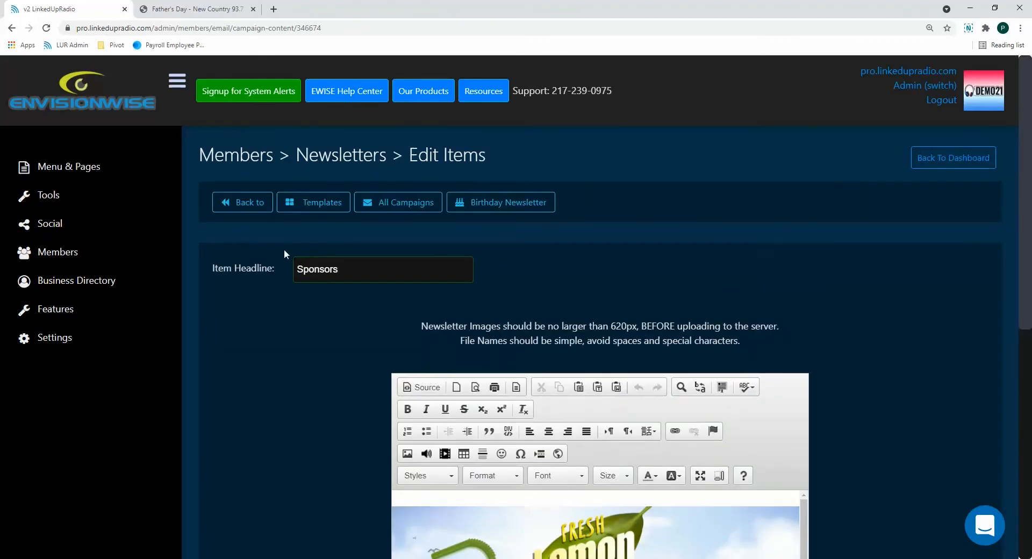
pyautogui.click(254, 204)
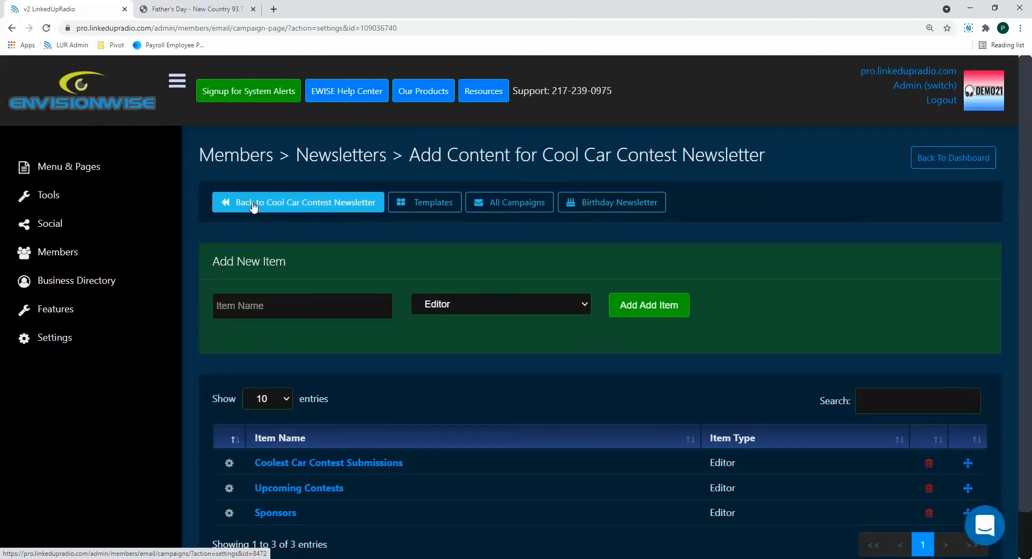
# - Return to the Cool Car Contest Newsletter settings and review the subscriber filters and the test address field
pyautogui.click(253, 204)
pyautogui.scroll(-8, 623, 334)
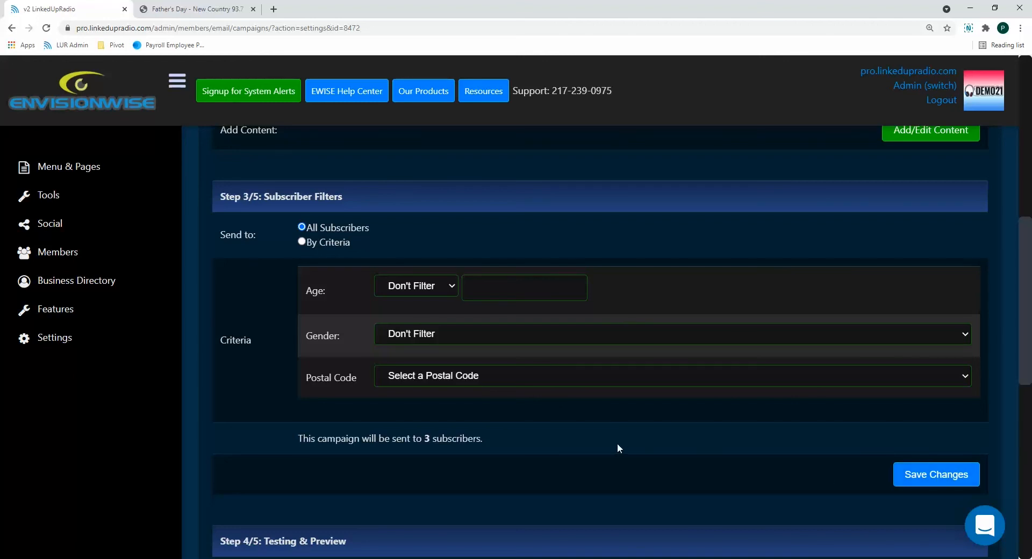
pyautogui.scroll(-5, 620, 438)
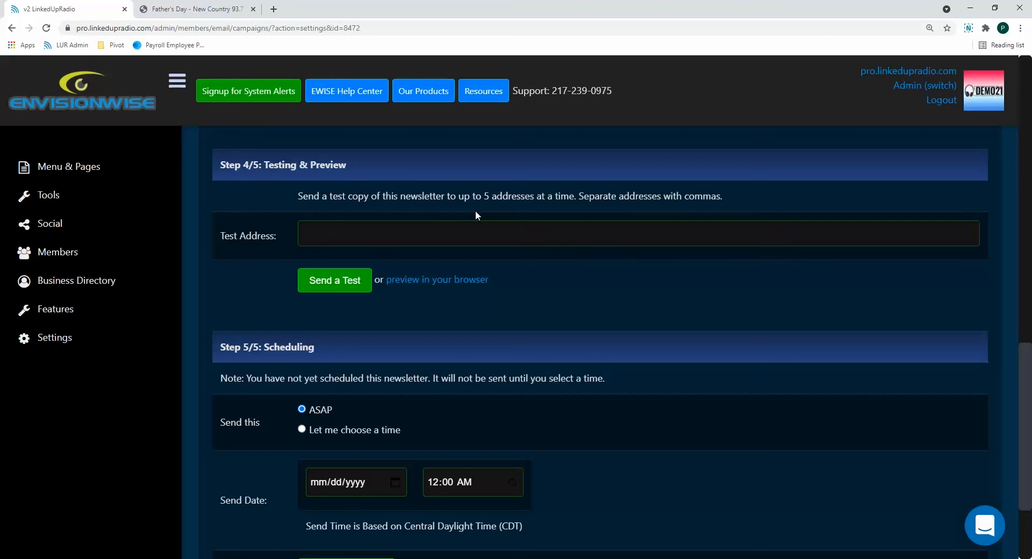
pyautogui.click(364, 233)
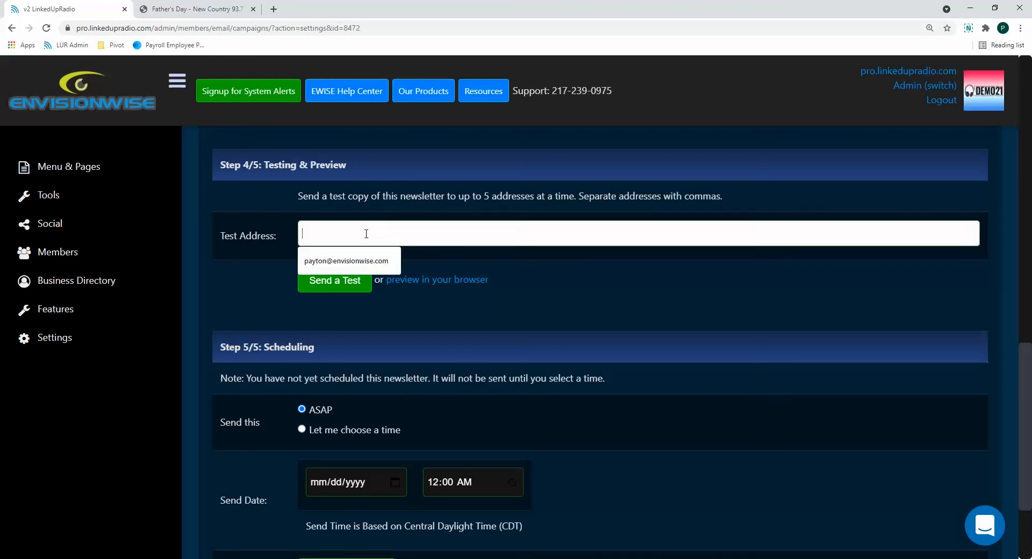
pyautogui.click(562, 267)
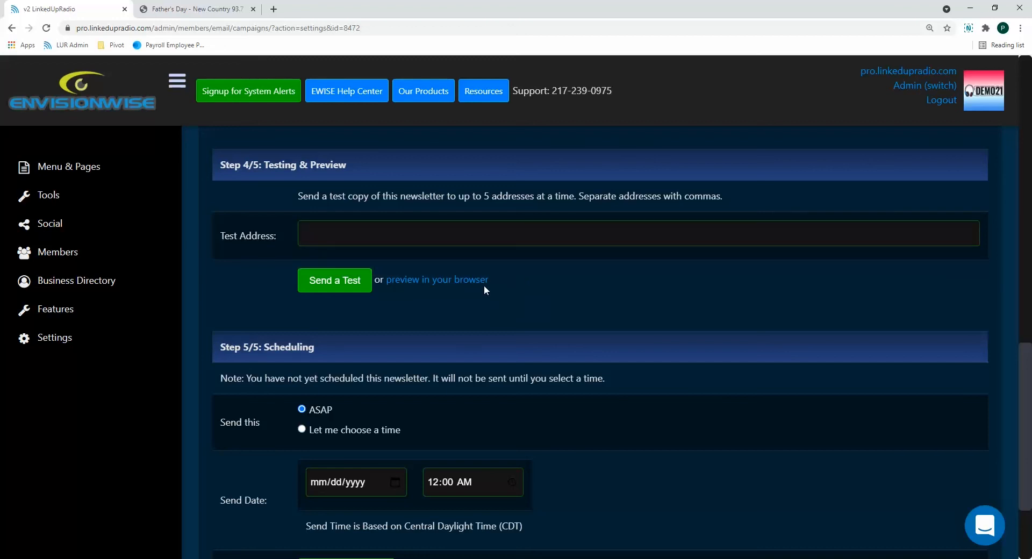
# - Preview the Cool Car Contest Newsletter in the browser and look through its submissions, upcoming contests and sponsors sections
pyautogui.click(413, 280)
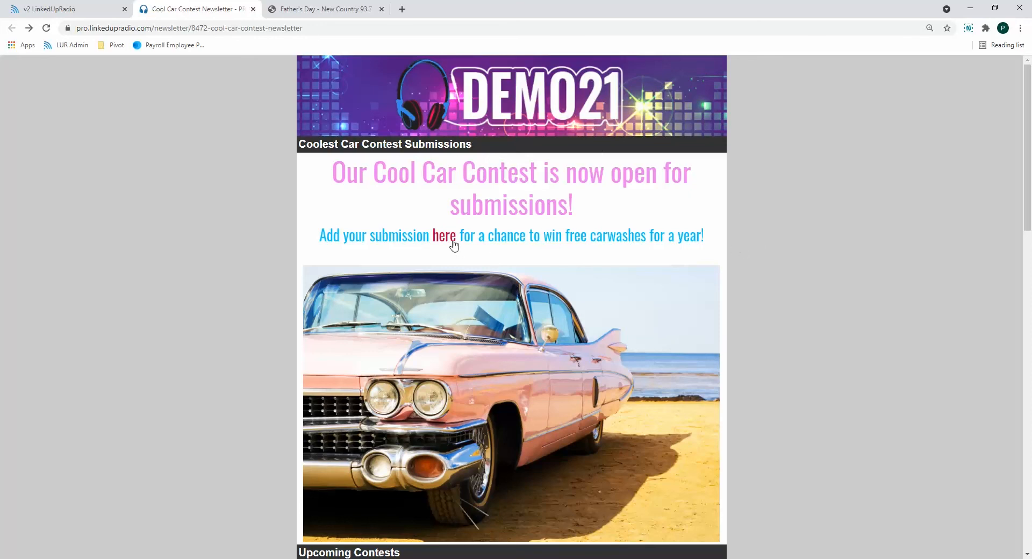
pyautogui.scroll(-1, 560, 306)
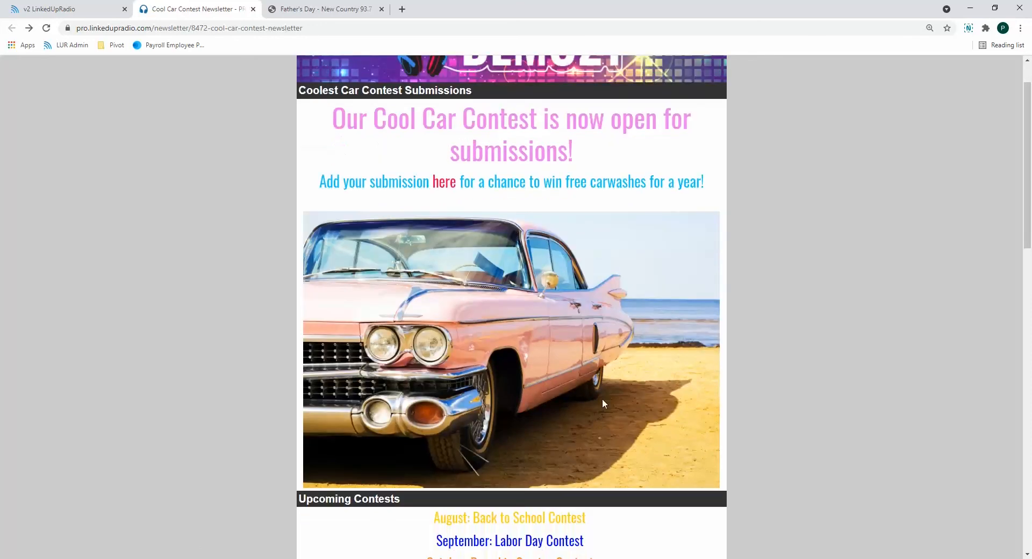
pyautogui.scroll(-3, 602, 399)
pyautogui.scroll(-3, 623, 372)
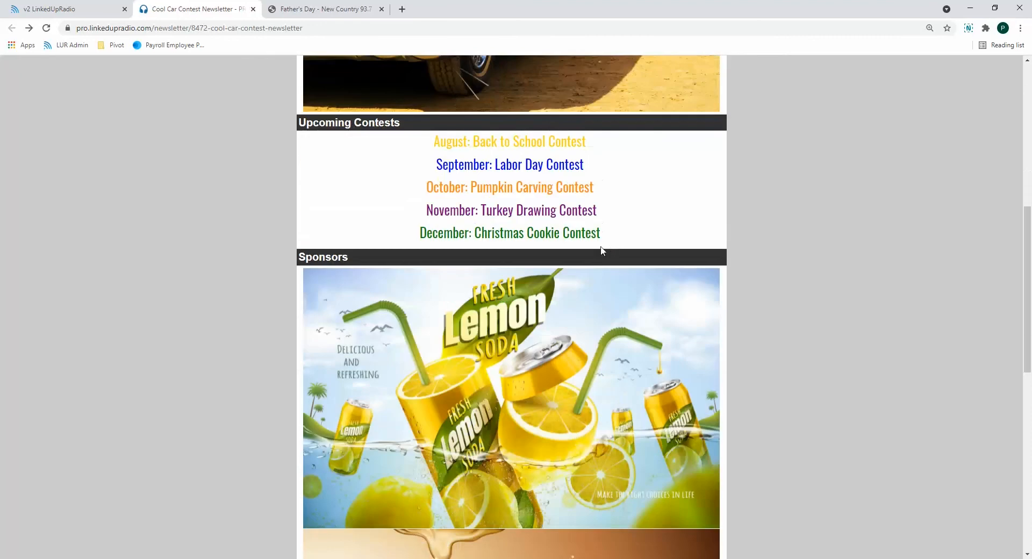
pyautogui.scroll(-2, 606, 249)
pyautogui.scroll(-8, 664, 246)
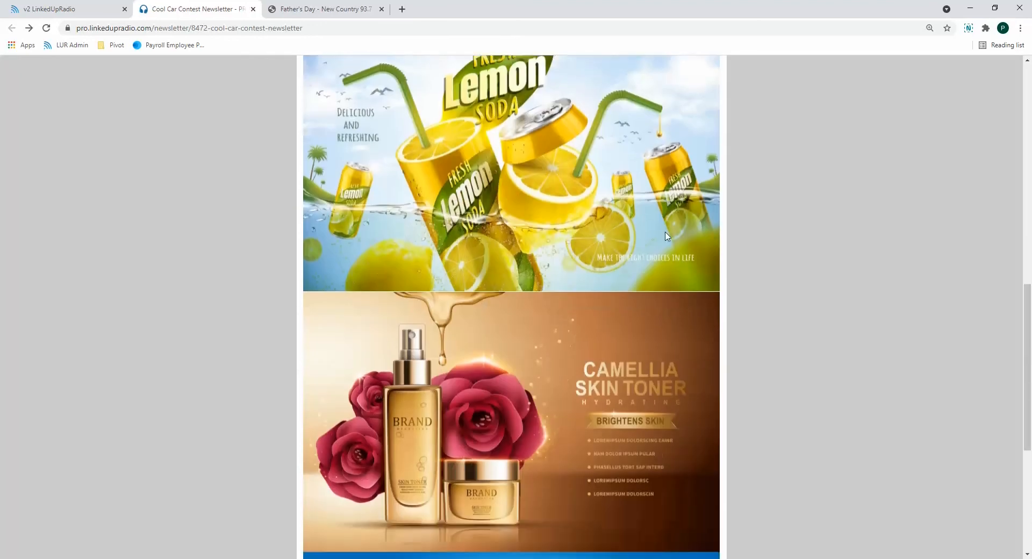
pyautogui.scroll(16, 659, 260)
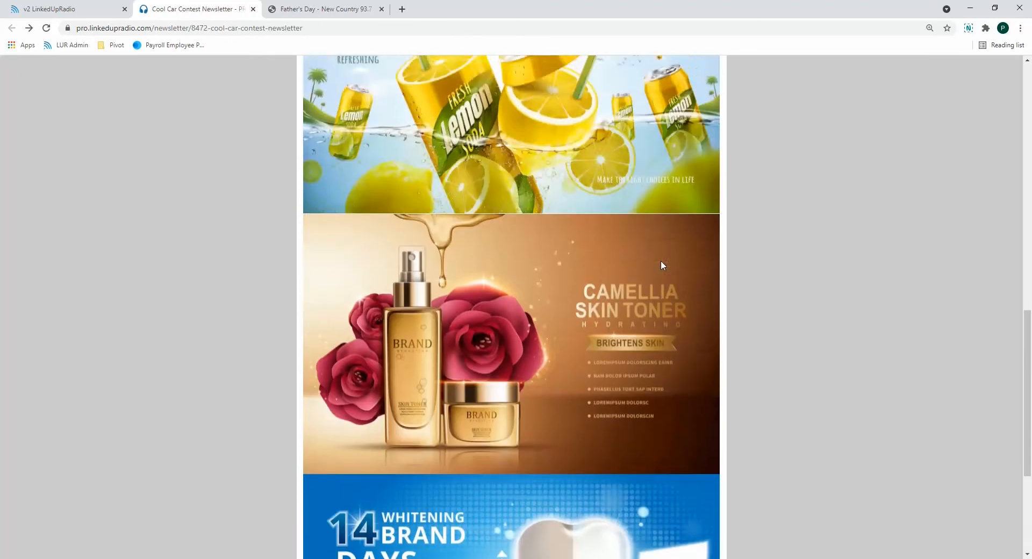
# - Finish reviewing the Cool Car Contest Newsletter preview, and look through the Father's Day newsletter example from New Country 93.7
pyautogui.scroll(2, 654, 262)
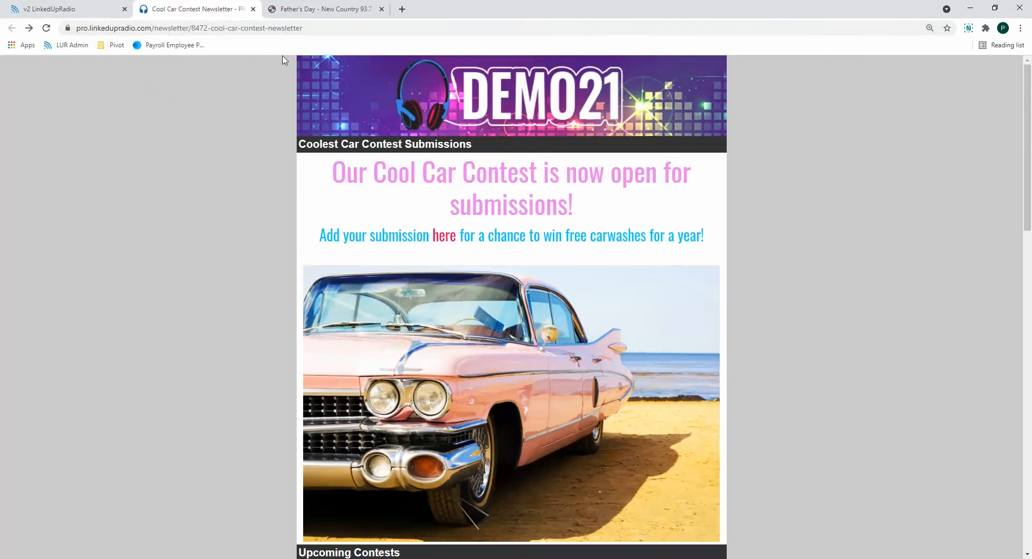
pyautogui.click(311, 12)
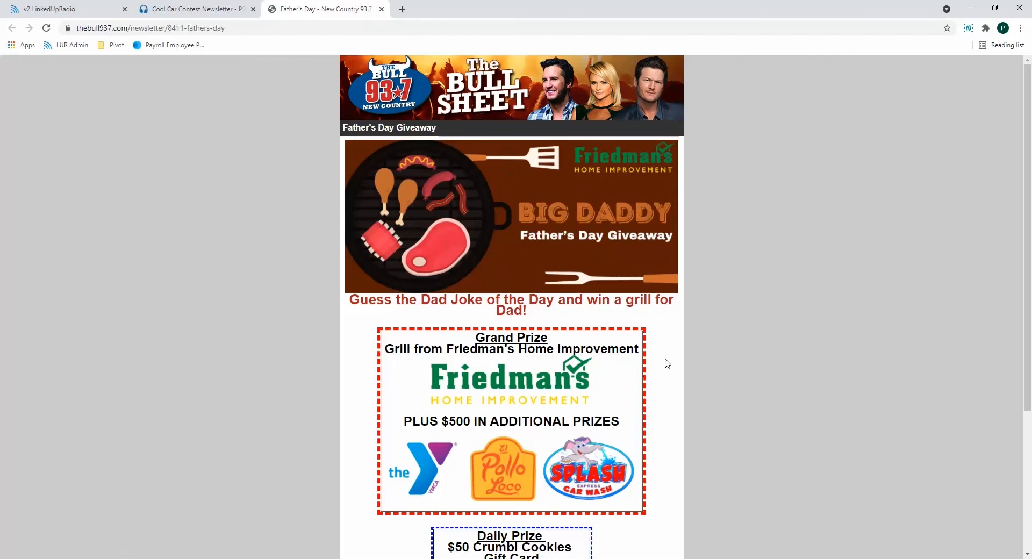
pyautogui.scroll(-4, 669, 363)
pyautogui.scroll(4, 664, 362)
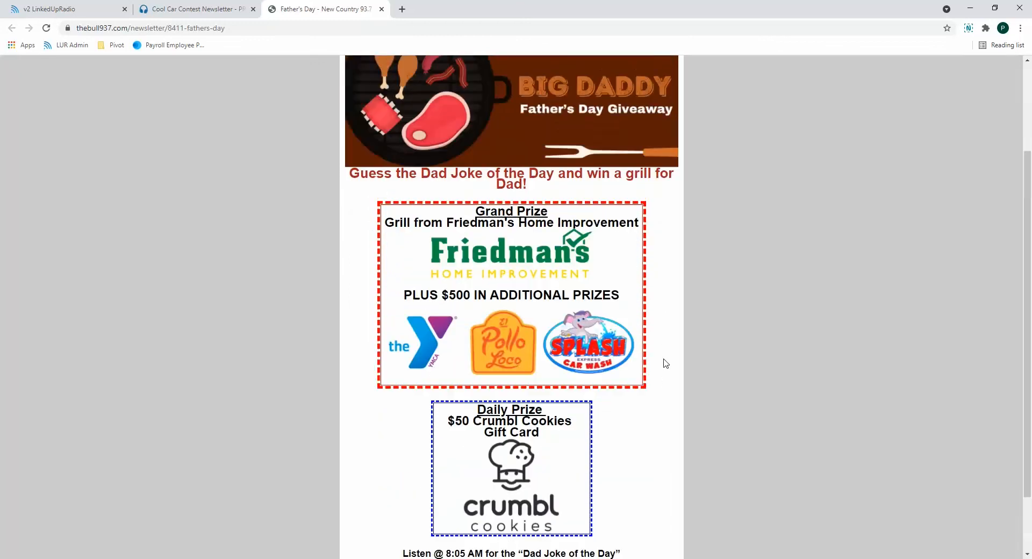
# - Return to the campaign settings and schedule the Cool Car Contest Newsletter to be sent ASAP
pyautogui.click(80, 9)
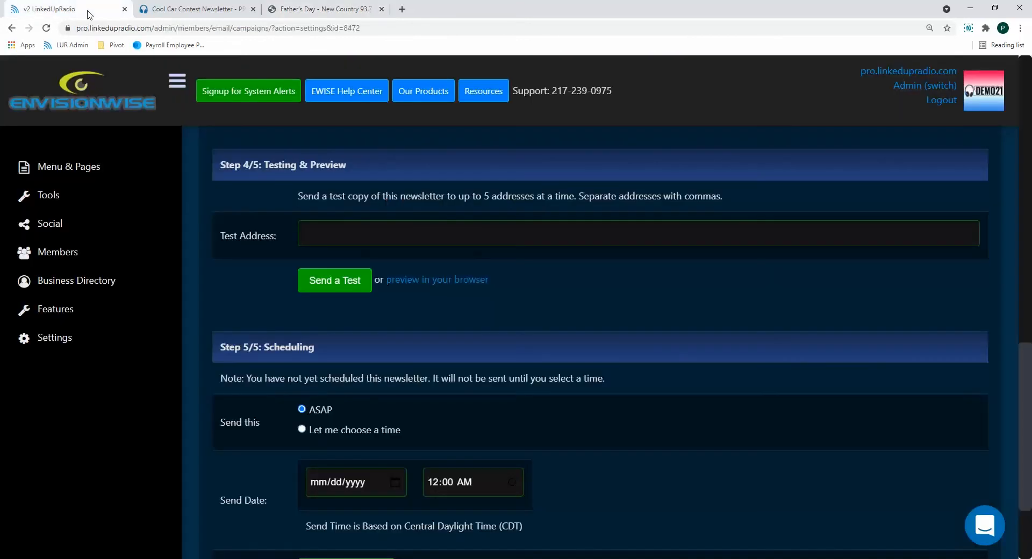
pyautogui.scroll(-3, 725, 374)
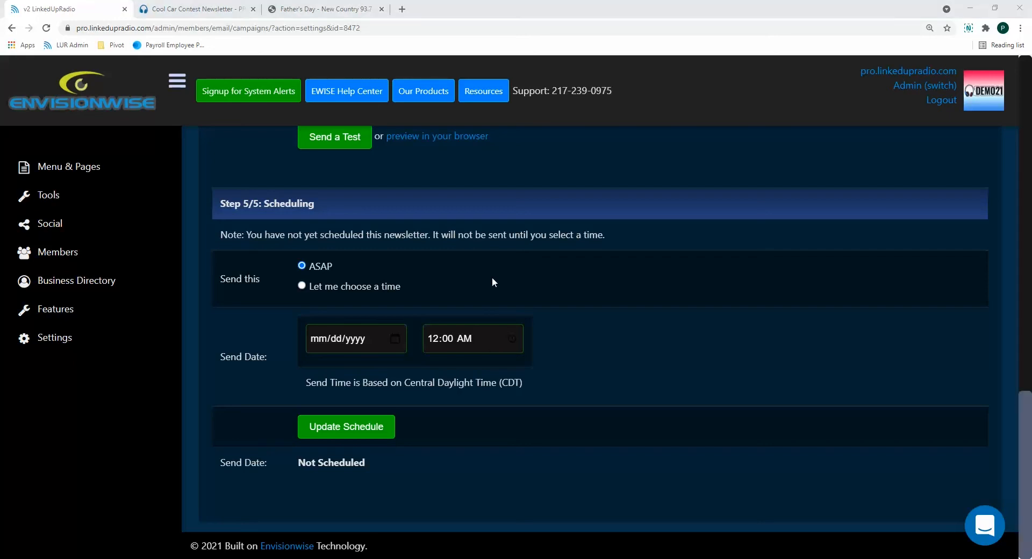
pyautogui.click(369, 427)
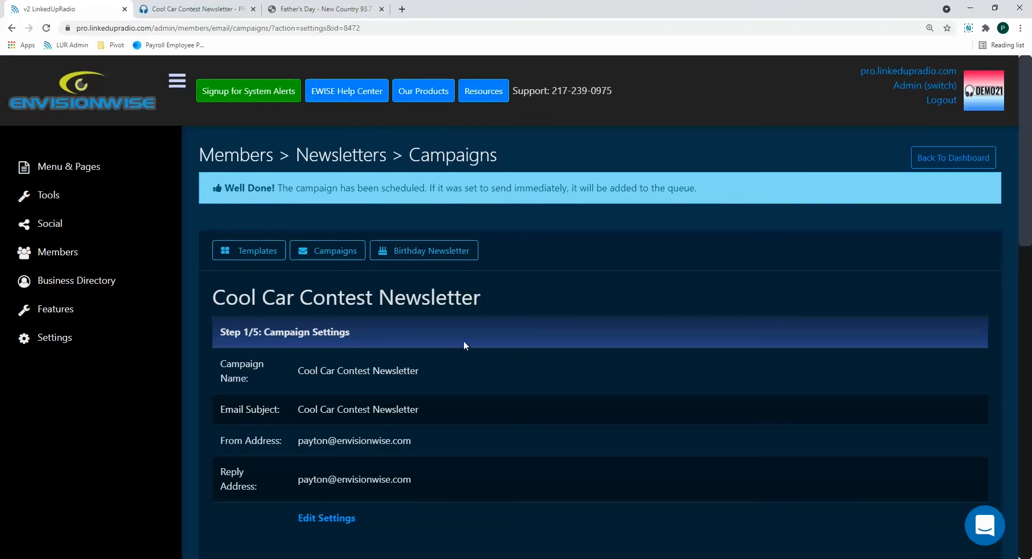
# - Open the Cool Car Contest Newsletter's report from the campaigns list and view its detailed statistics per recipient
pyautogui.click(334, 250)
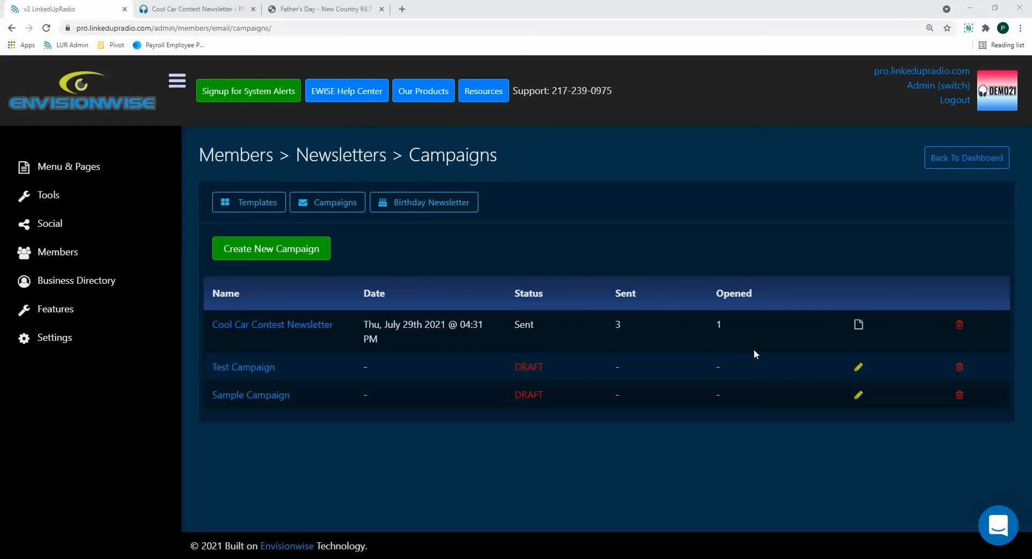
pyautogui.click(858, 324)
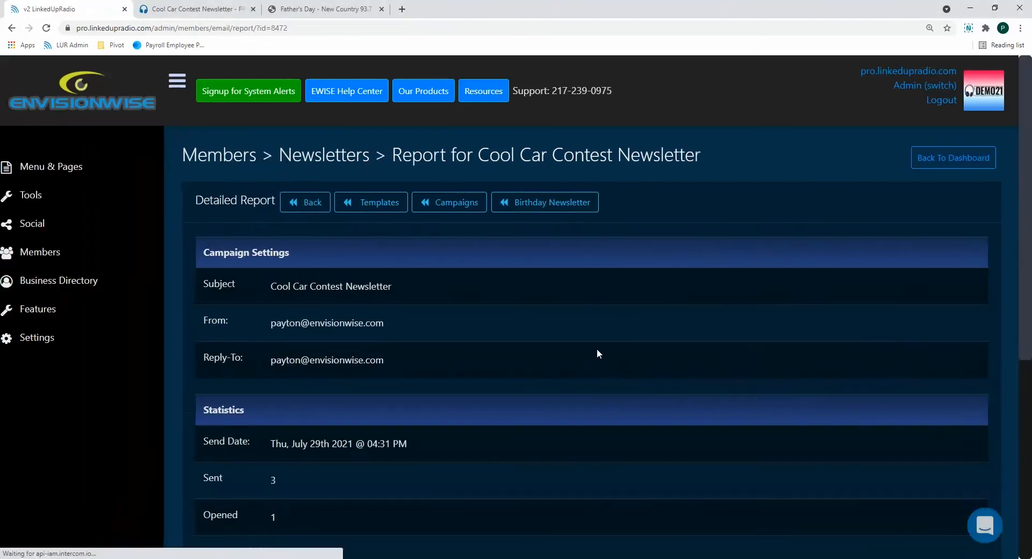
pyautogui.scroll(-3, 478, 293)
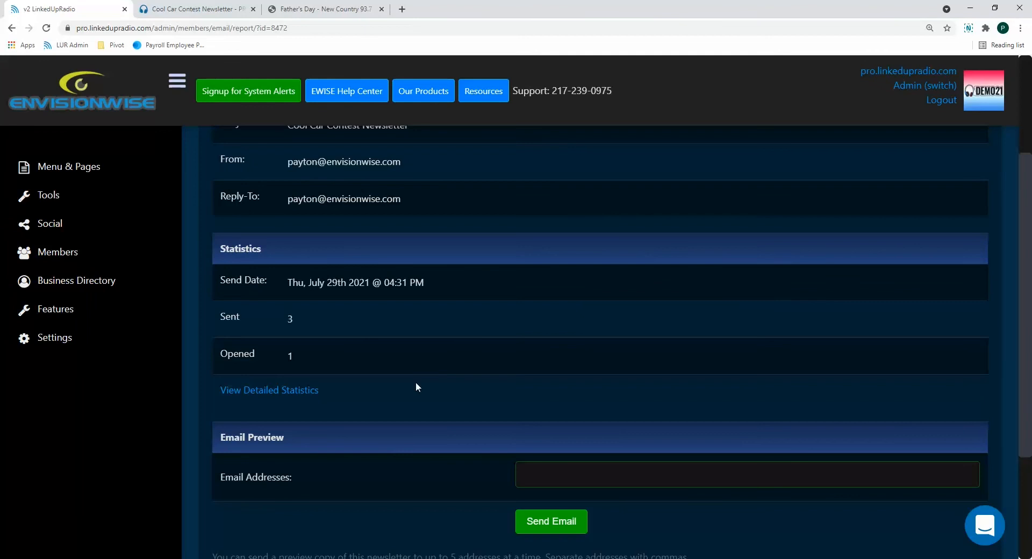
pyautogui.click(296, 391)
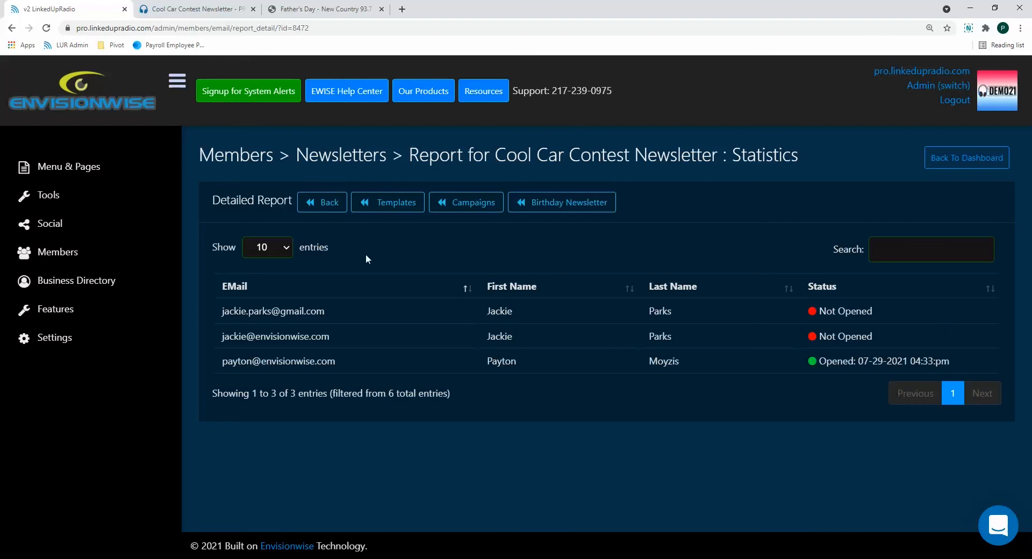
# - Return from the detailed statistics to the campaigns list and open the support chat
pyautogui.click(330, 209)
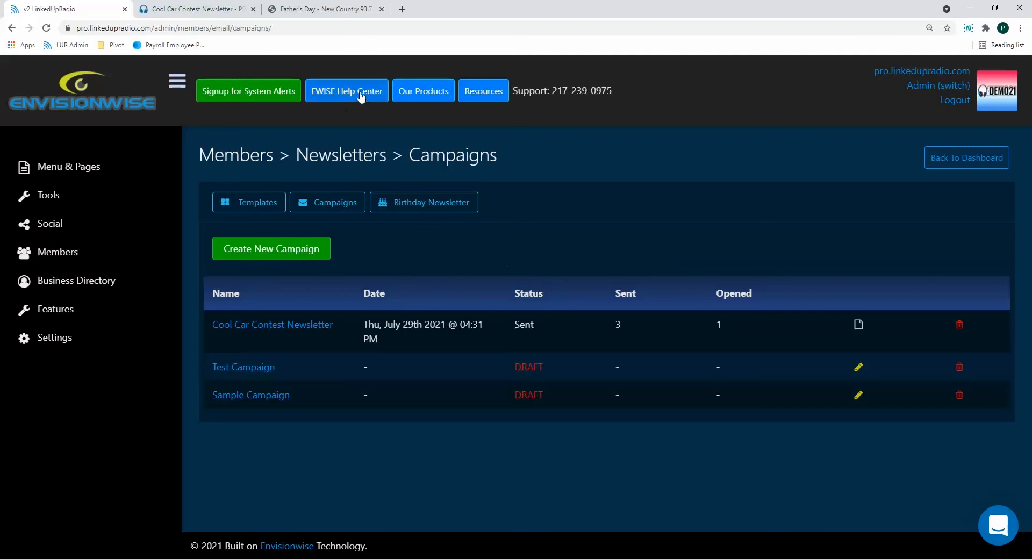
pyautogui.click(995, 529)
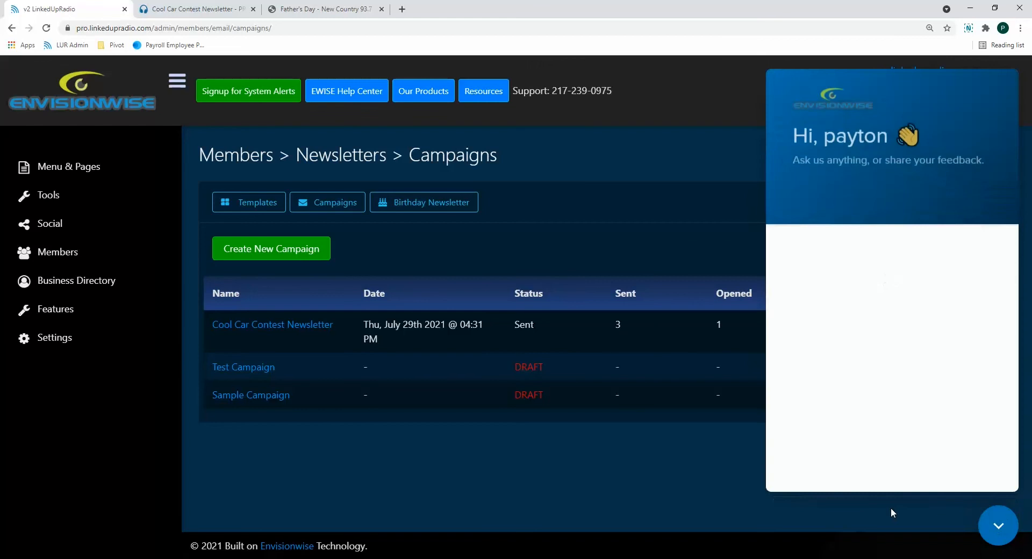